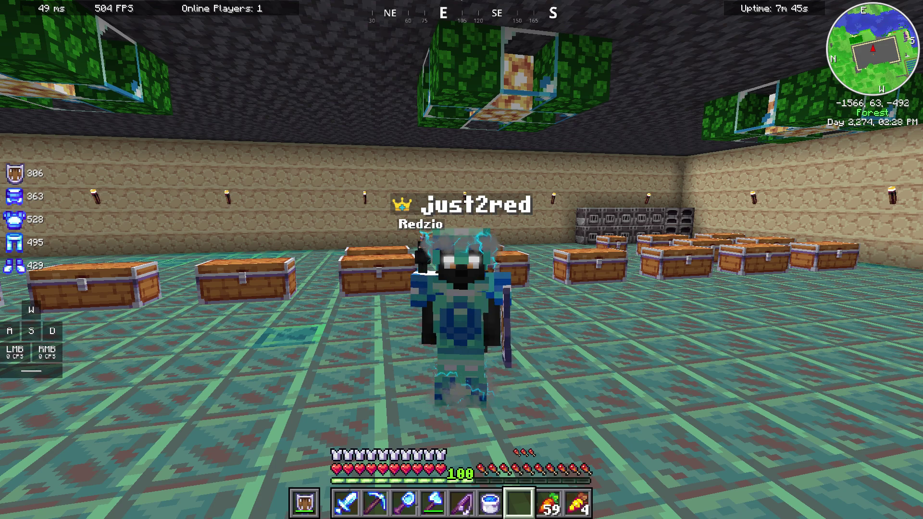
- Bring up the Badlion Client options and review the General and Graphics settings, including Render Options
{"action": "key", "text": "Escape"}
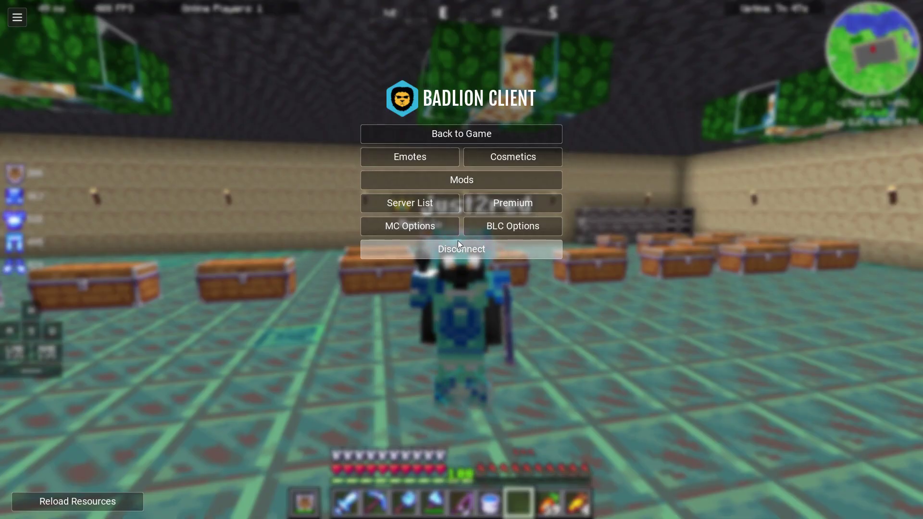
{"action": "left_click", "coordinate": [499, 226]}
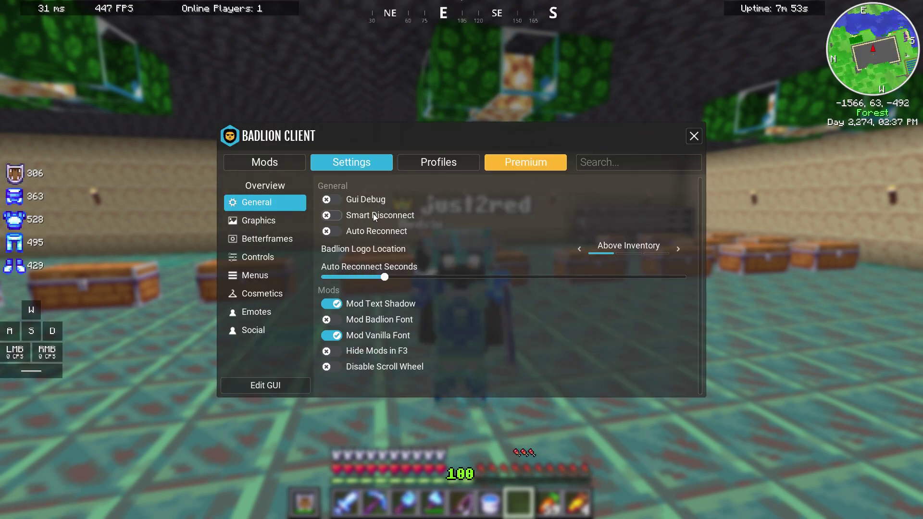
{"action": "left_click", "coordinate": [251, 222]}
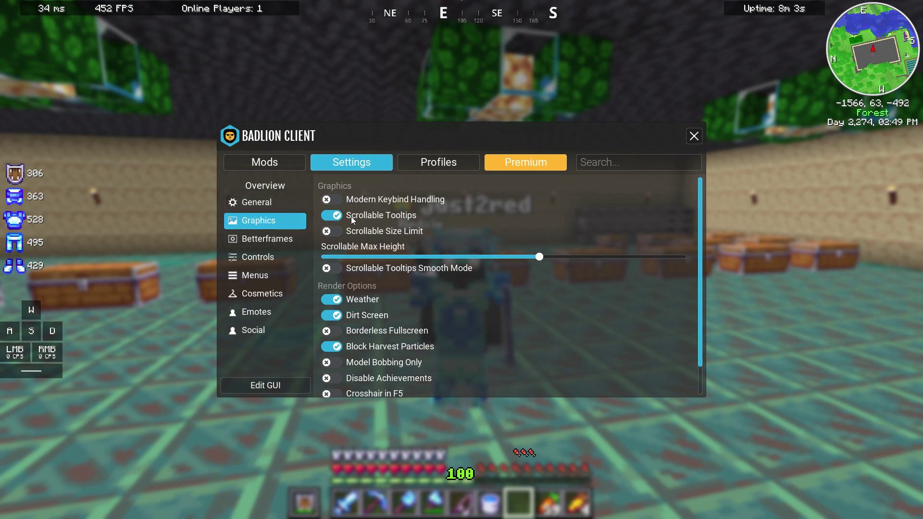
{"action": "scroll", "coordinate": [389, 299], "scroll_direction": "down", "scroll_amount": 1}
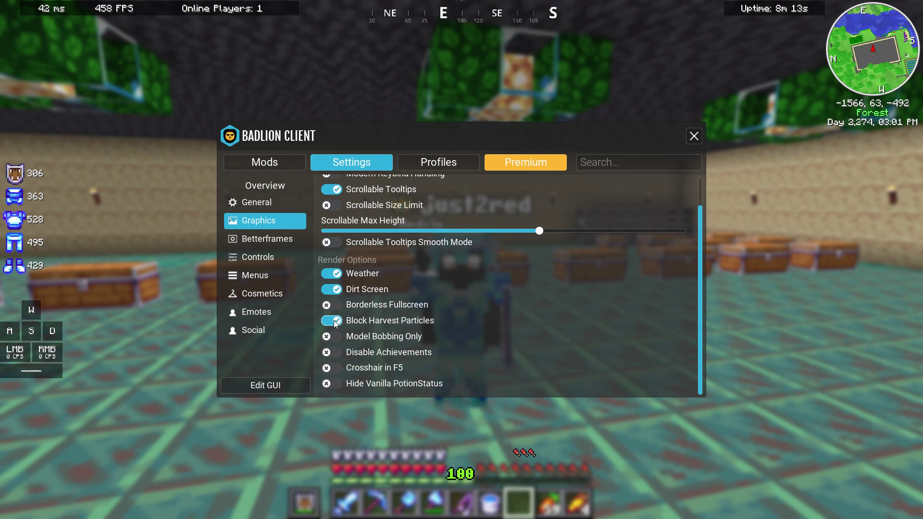
- Review the Betterframes settings from FPS Boost through Visuals and Render Distance to Extra
{"action": "left_click", "coordinate": [265, 239]}
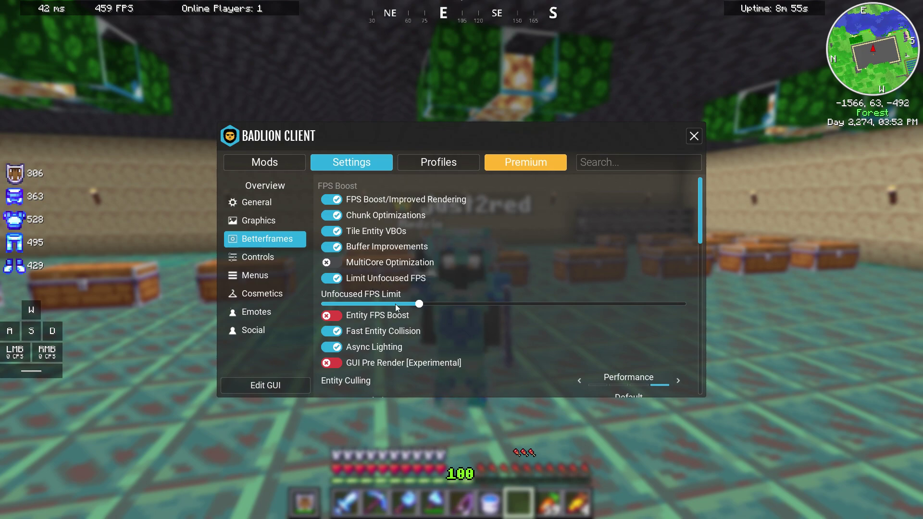
{"action": "scroll", "coordinate": [393, 297], "scroll_direction": "down", "scroll_amount": 3}
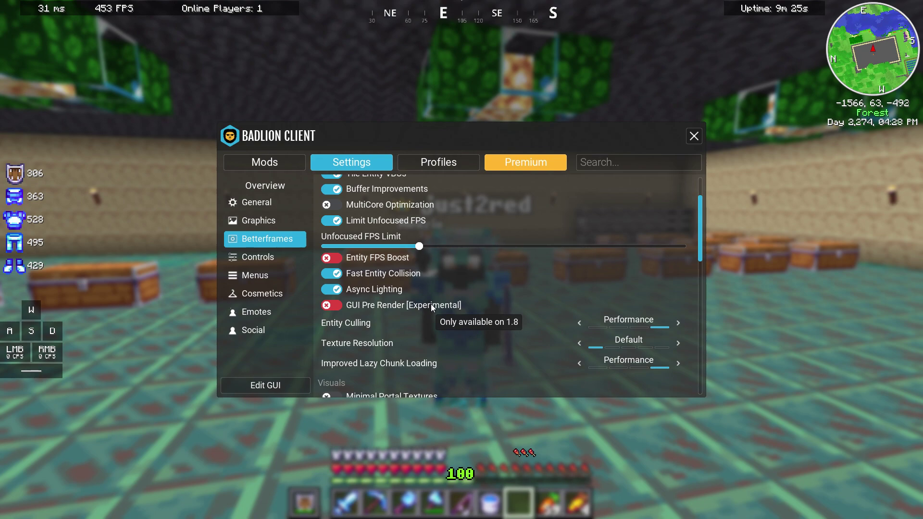
{"action": "scroll", "coordinate": [392, 327], "scroll_direction": "down", "scroll_amount": 3}
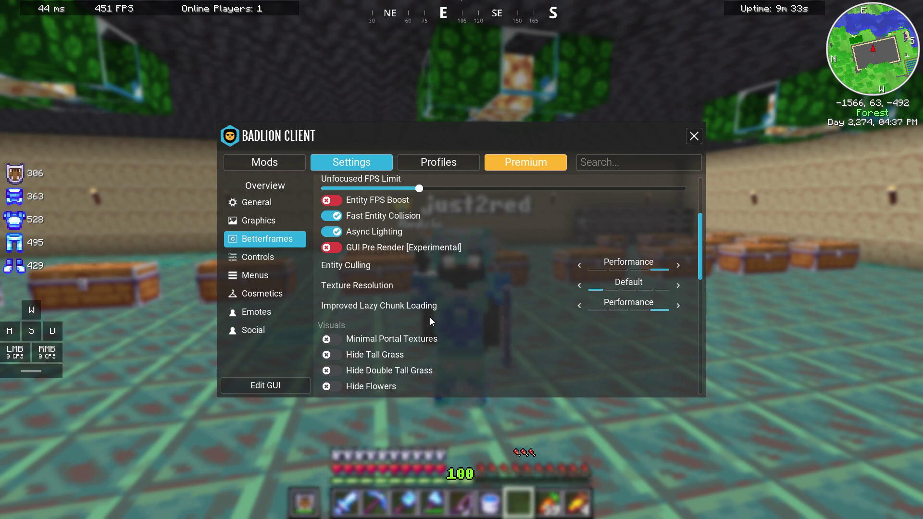
{"action": "scroll", "coordinate": [429, 318], "scroll_direction": "down", "scroll_amount": 3}
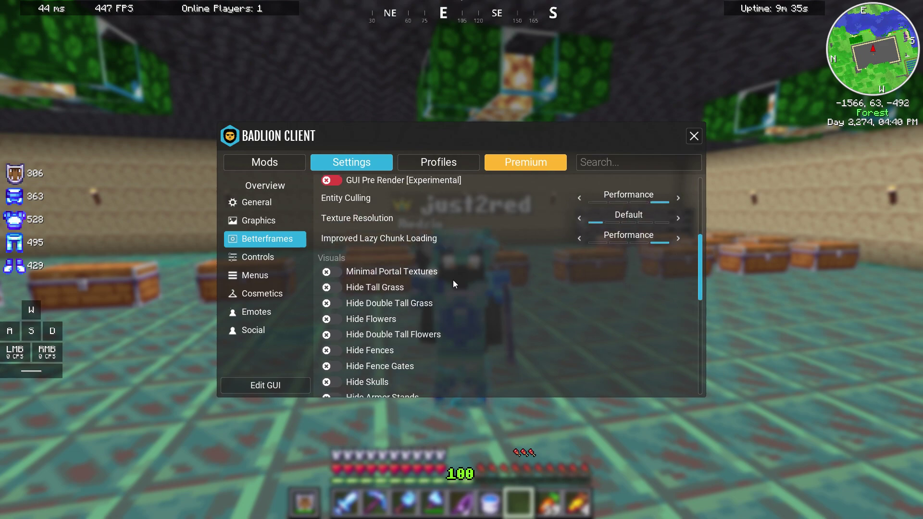
{"action": "scroll", "coordinate": [360, 272], "scroll_direction": "down", "scroll_amount": 4}
{"action": "scroll", "coordinate": [365, 331], "scroll_direction": "down", "scroll_amount": 3}
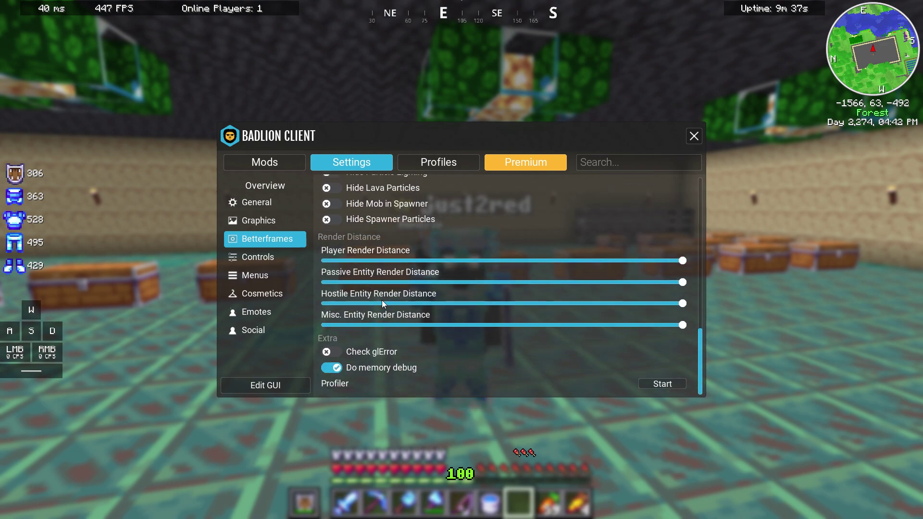
- Examine which mods are enabled across the full Badlion mod list, from 3D Skins to Zoom, and close the client options
{"action": "left_click", "coordinate": [277, 162]}
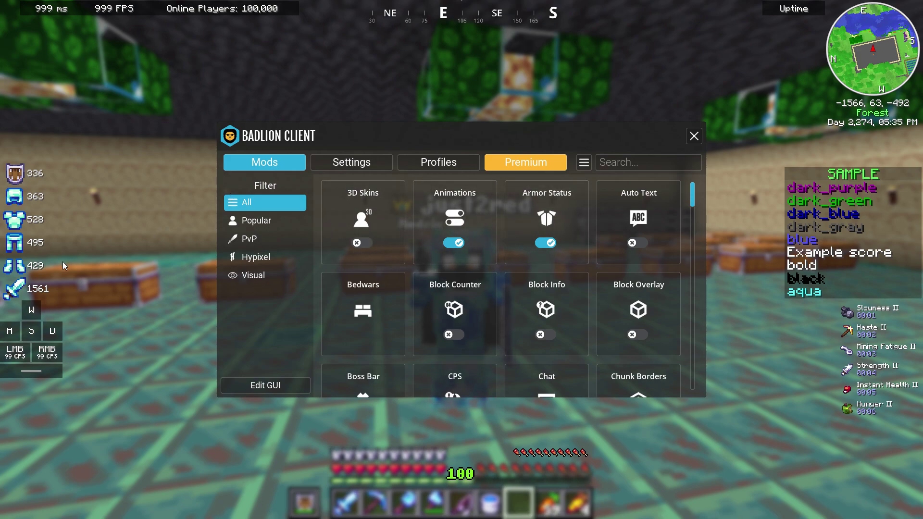
{"action": "scroll", "coordinate": [580, 227], "scroll_direction": "down", "scroll_amount": 3}
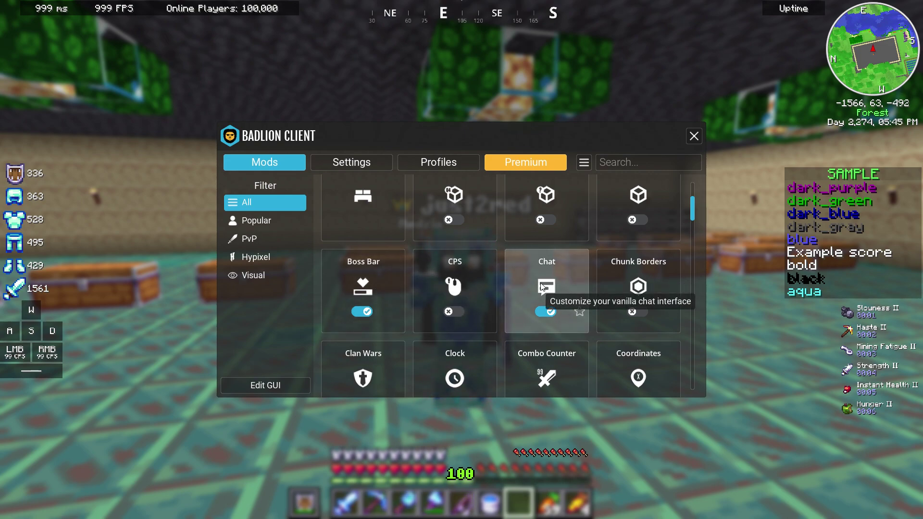
{"action": "scroll", "coordinate": [540, 285], "scroll_direction": "down", "scroll_amount": 1}
{"action": "scroll", "coordinate": [531, 230], "scroll_direction": "down", "scroll_amount": 3}
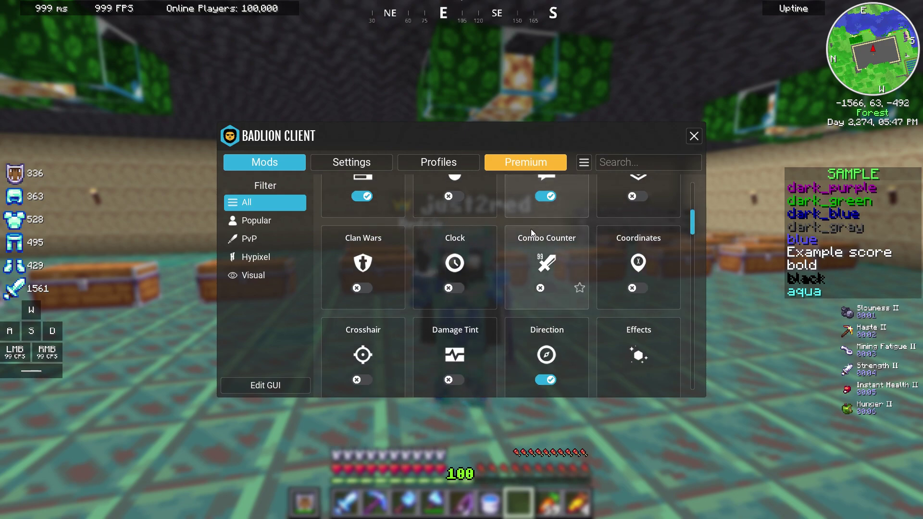
{"action": "scroll", "coordinate": [532, 231], "scroll_direction": "up", "scroll_amount": 2}
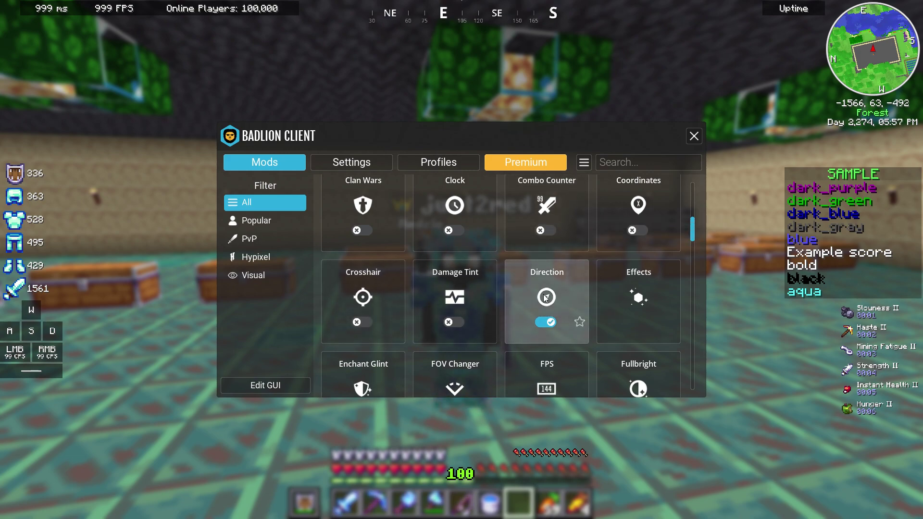
{"action": "scroll", "coordinate": [544, 269], "scroll_direction": "down", "scroll_amount": 3}
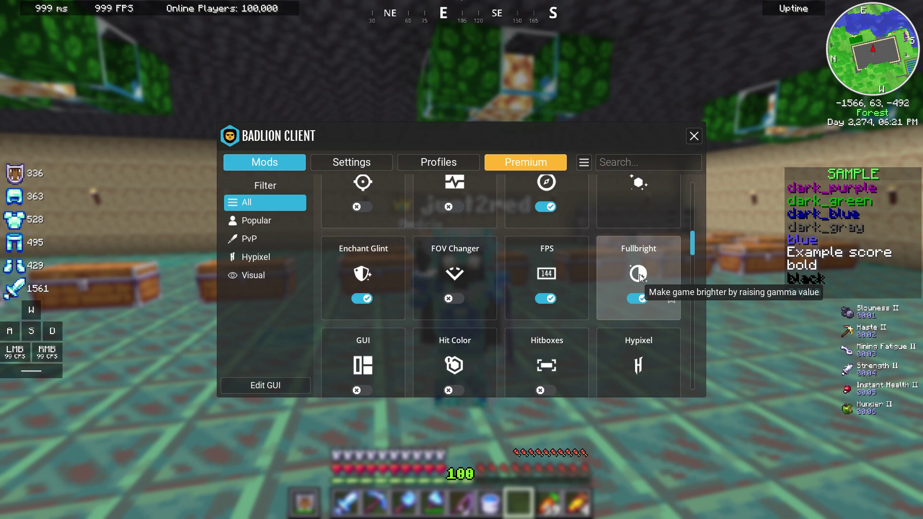
{"action": "scroll", "coordinate": [635, 280], "scroll_direction": "down", "scroll_amount": 3}
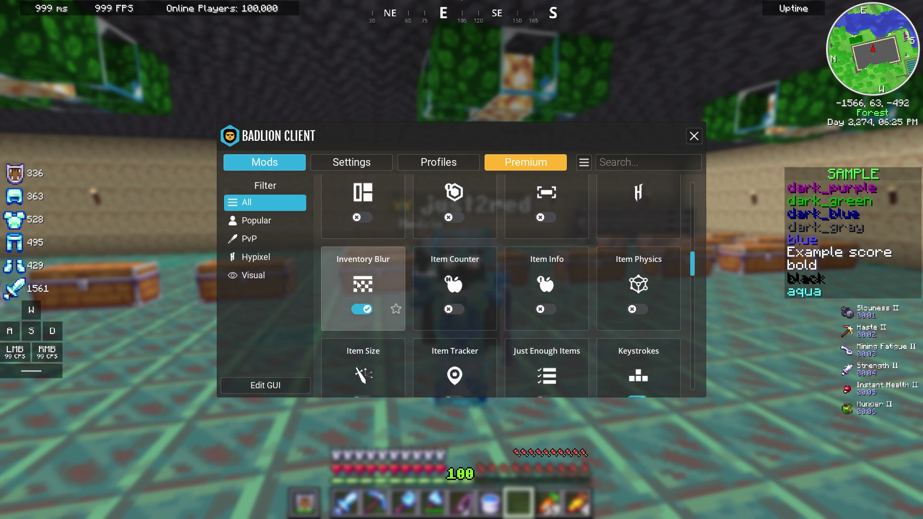
{"action": "scroll", "coordinate": [385, 283], "scroll_direction": "down", "scroll_amount": 2}
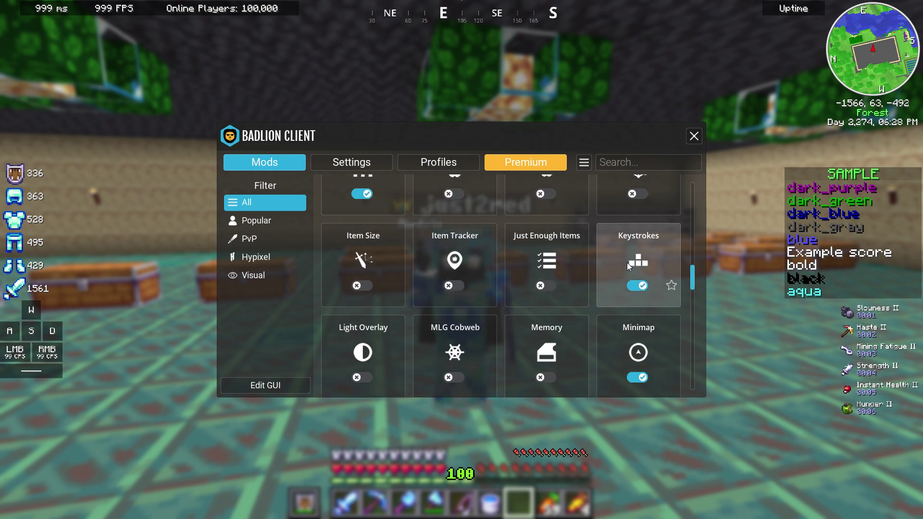
{"action": "scroll", "coordinate": [627, 262], "scroll_direction": "down", "scroll_amount": 1}
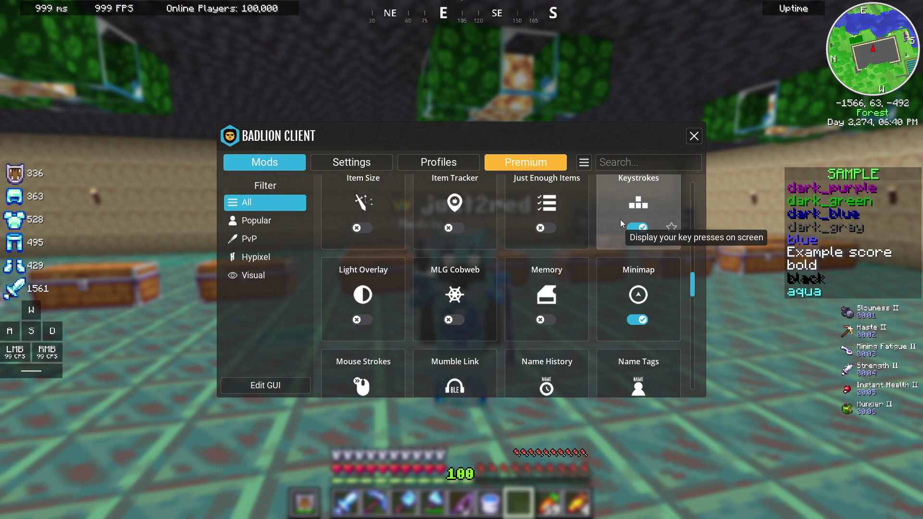
{"action": "scroll", "coordinate": [577, 251], "scroll_direction": "down", "scroll_amount": 1}
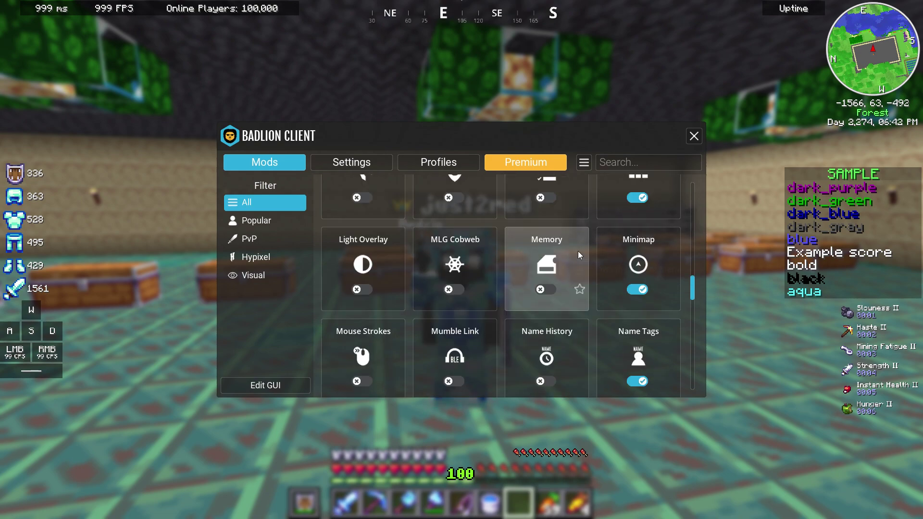
{"action": "scroll", "coordinate": [640, 262], "scroll_direction": "up", "scroll_amount": 2}
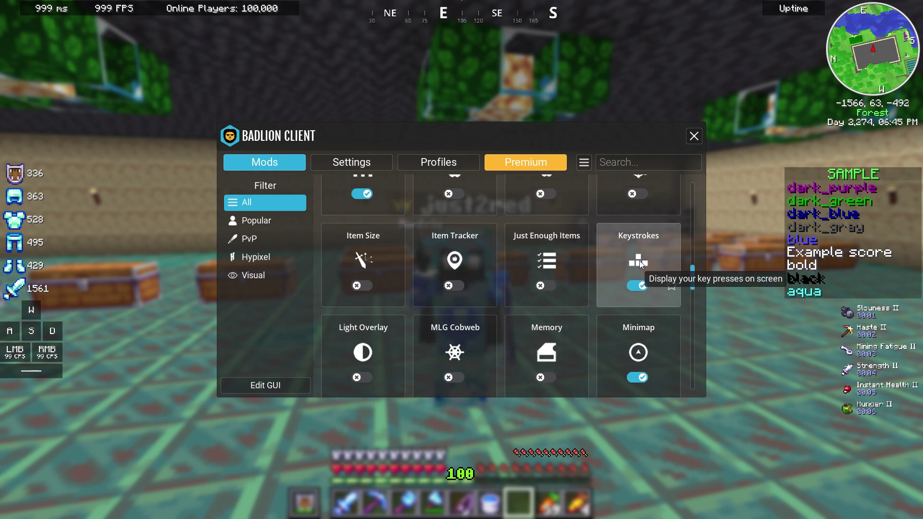
{"action": "scroll", "coordinate": [639, 260], "scroll_direction": "down", "scroll_amount": 1}
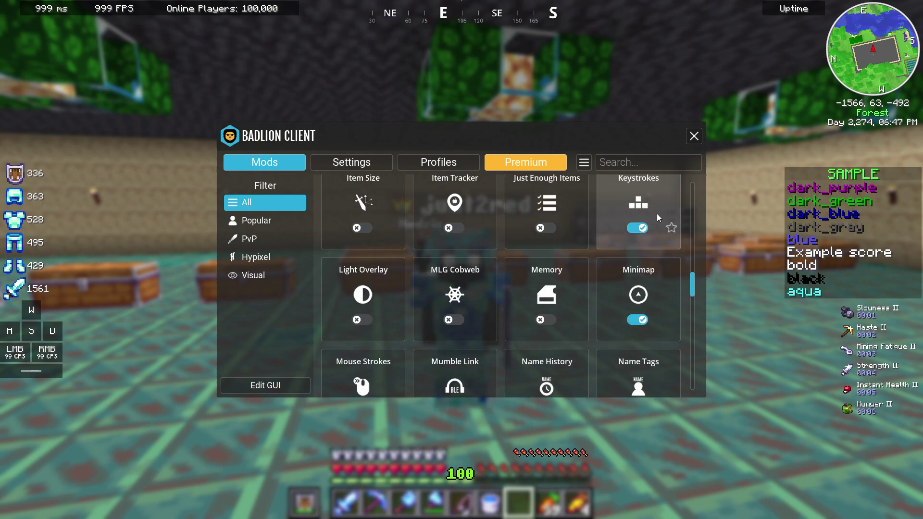
{"action": "scroll", "coordinate": [569, 306], "scroll_direction": "down", "scroll_amount": 1}
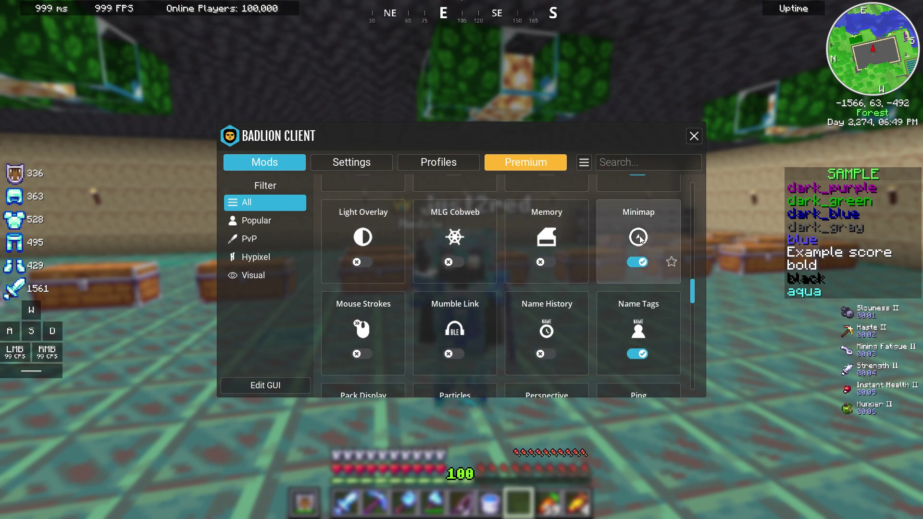
{"action": "scroll", "coordinate": [630, 242], "scroll_direction": "down", "scroll_amount": 2}
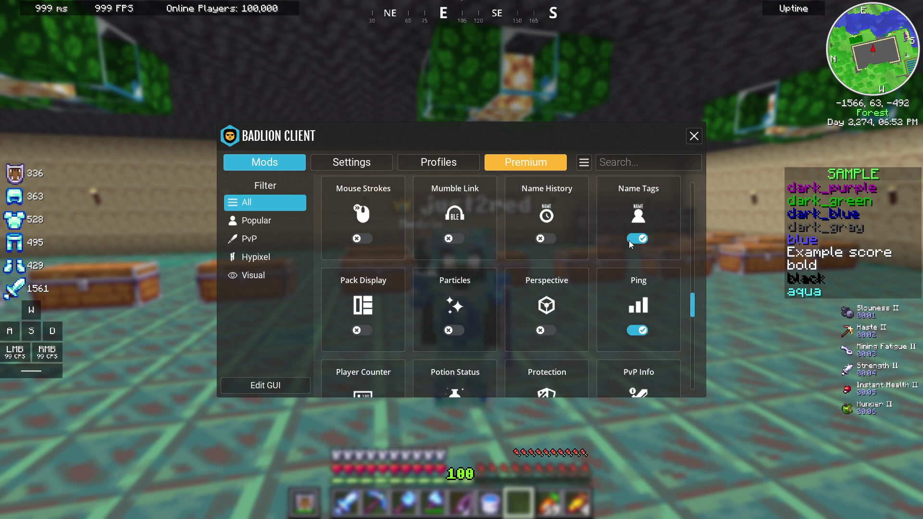
{"action": "scroll", "coordinate": [629, 241], "scroll_direction": "up", "scroll_amount": 2}
{"action": "scroll", "coordinate": [629, 243], "scroll_direction": "down", "scroll_amount": 1}
{"action": "scroll", "coordinate": [626, 265], "scroll_direction": "down", "scroll_amount": 5}
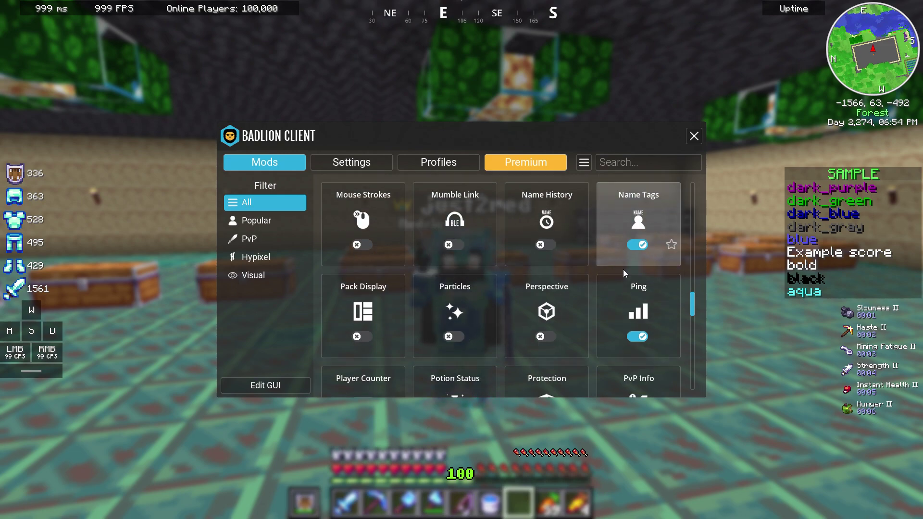
{"action": "scroll", "coordinate": [620, 203], "scroll_direction": "up", "scroll_amount": 1}
{"action": "scroll", "coordinate": [619, 203], "scroll_direction": "down", "scroll_amount": 1}
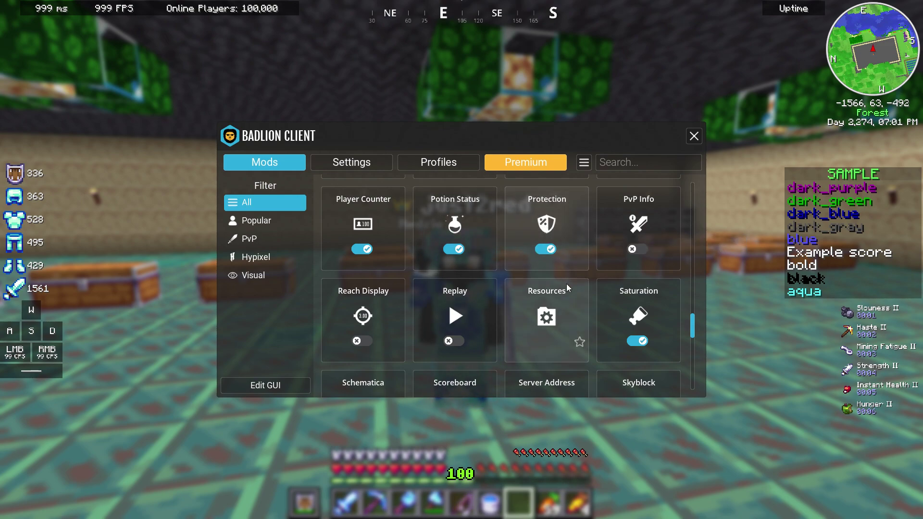
{"action": "scroll", "coordinate": [567, 283], "scroll_direction": "down", "scroll_amount": 1}
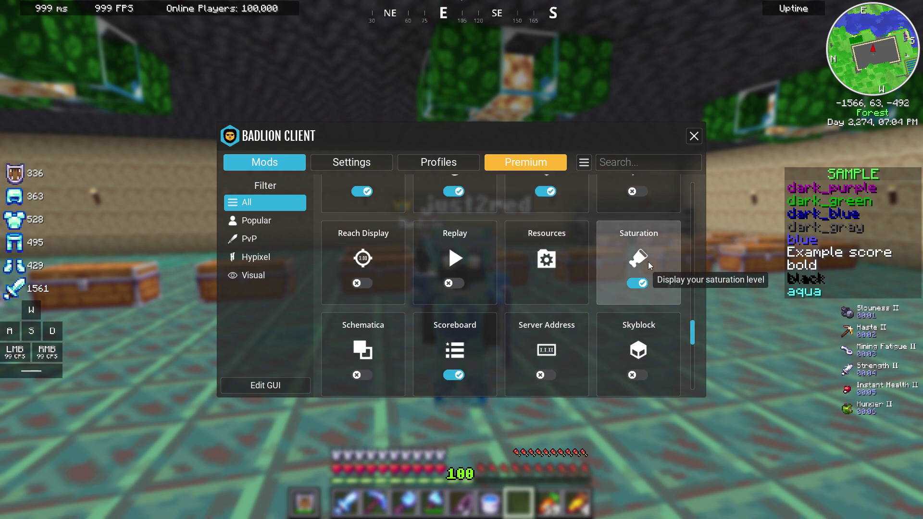
{"action": "scroll", "coordinate": [649, 266], "scroll_direction": "down", "scroll_amount": 2}
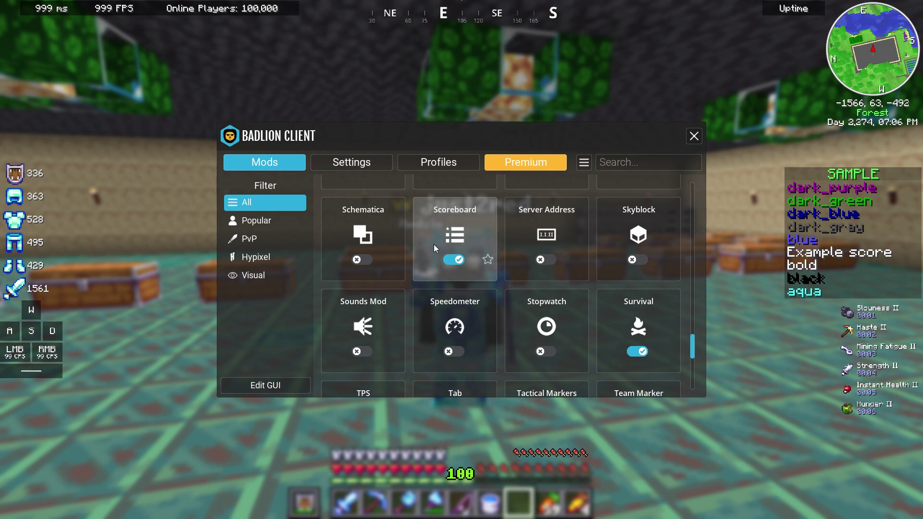
{"action": "scroll", "coordinate": [452, 250], "scroll_direction": "down", "scroll_amount": 2}
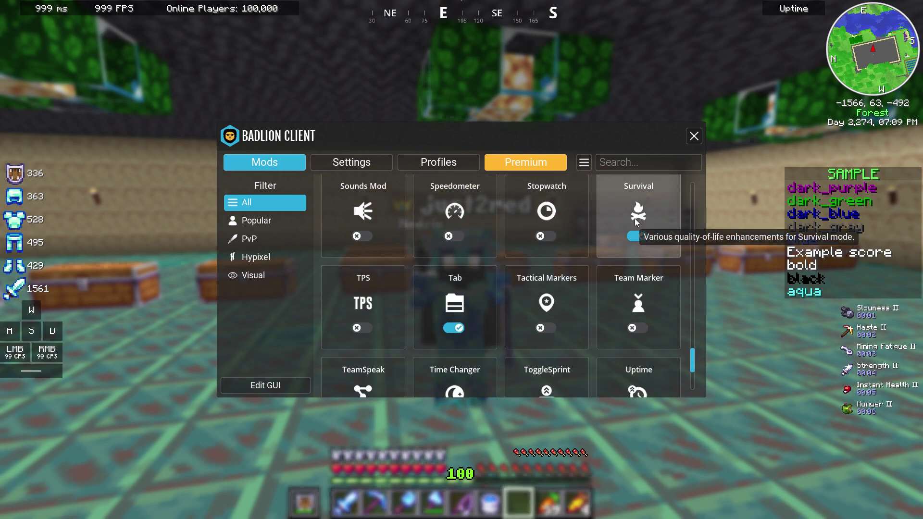
{"action": "scroll", "coordinate": [635, 221], "scroll_direction": "down", "scroll_amount": 1}
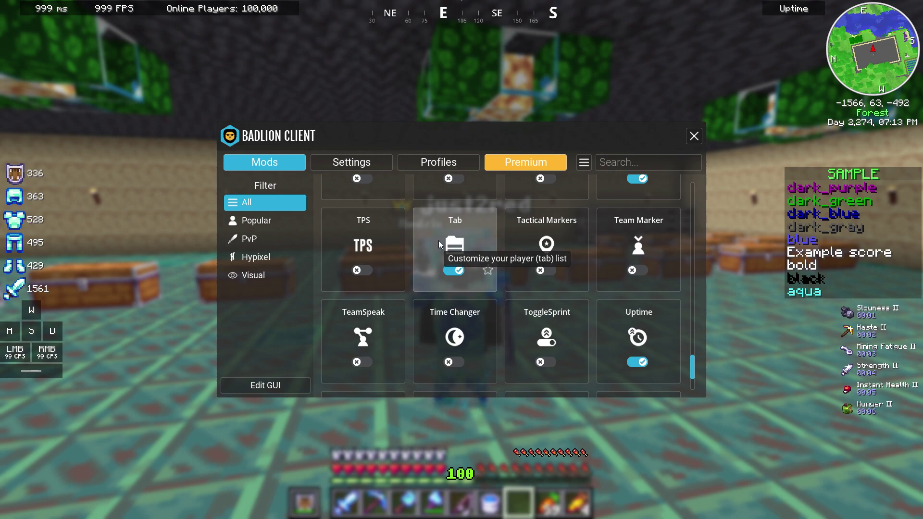
{"action": "scroll", "coordinate": [439, 240], "scroll_direction": "down", "scroll_amount": 2}
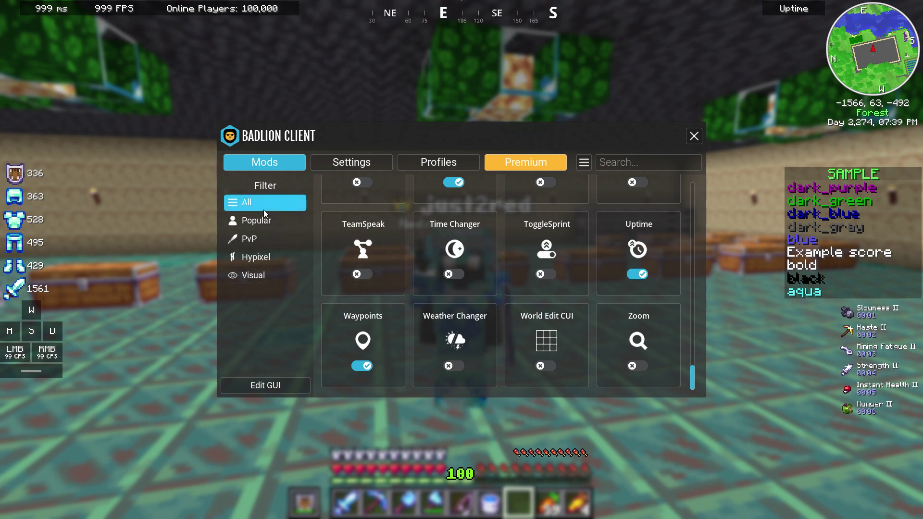
{"action": "left_click", "coordinate": [694, 136]}
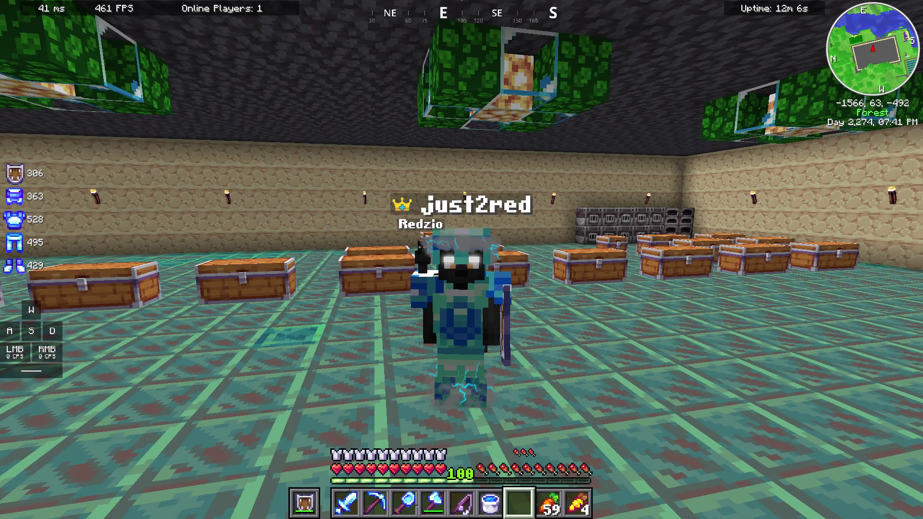
- Bring up Minecraft's Video Settings and review the main graphics options and the Detail Settings
{"action": "key", "text": "Escape"}
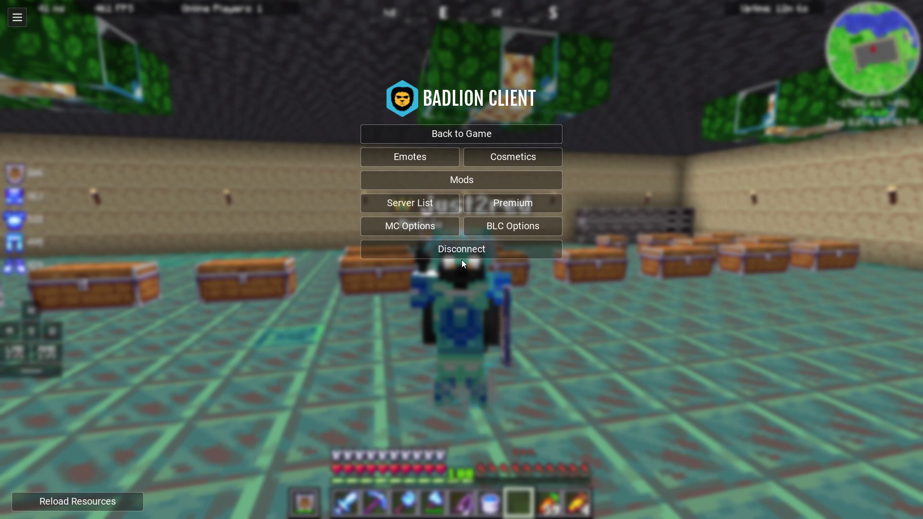
{"action": "left_click", "coordinate": [421, 224]}
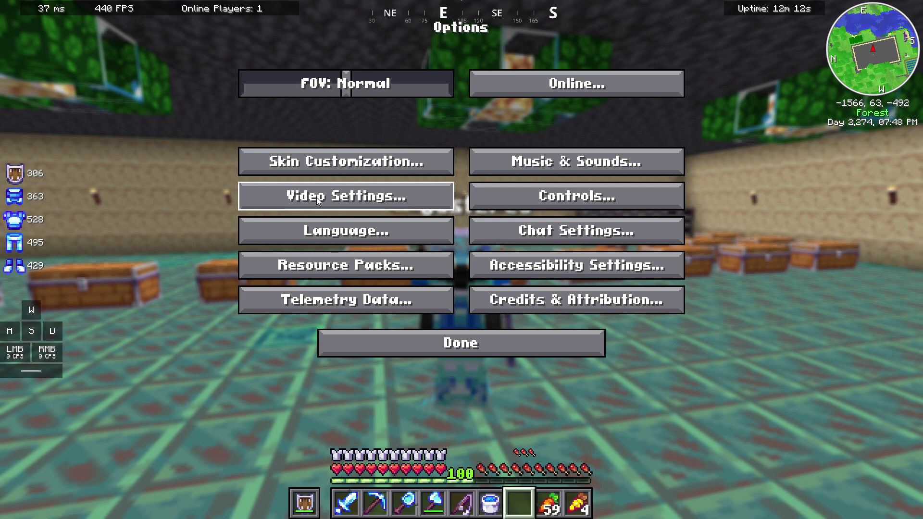
{"action": "left_click", "coordinate": [350, 200]}
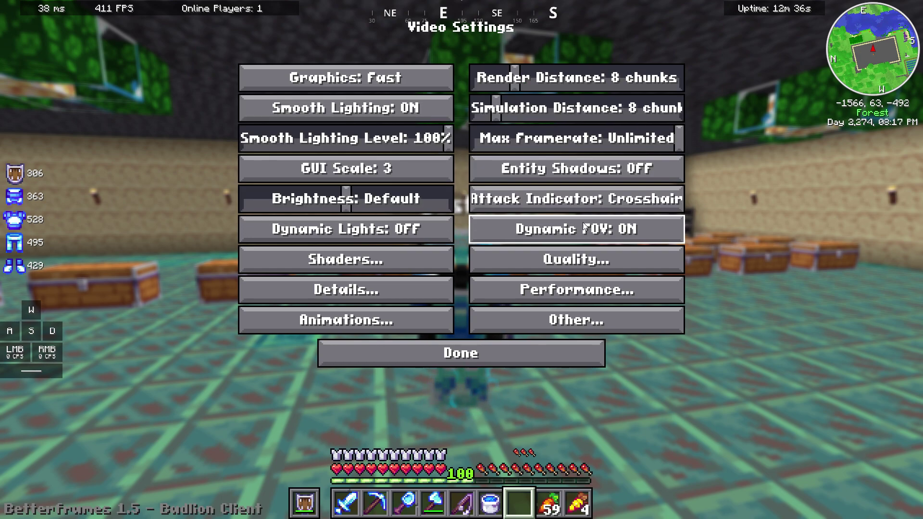
{"action": "left_click", "coordinate": [363, 292]}
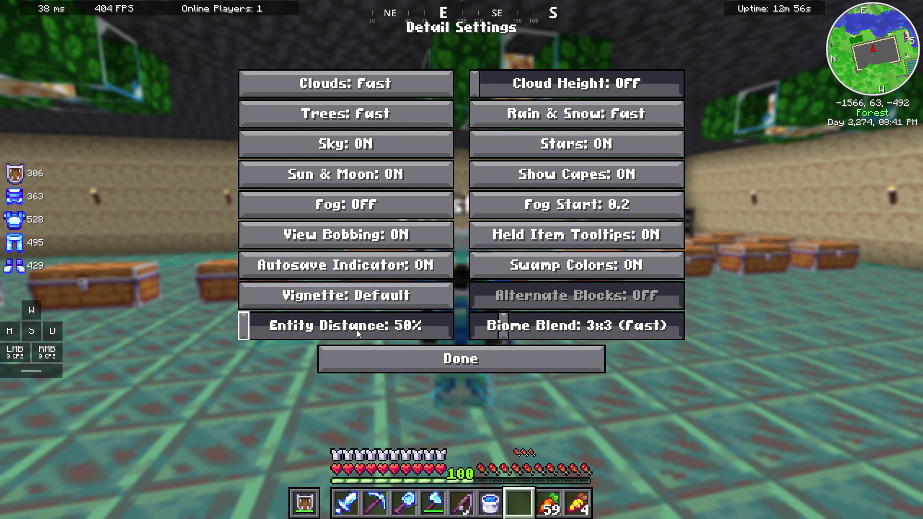
{"action": "mouse_move", "coordinate": [537, 86]}
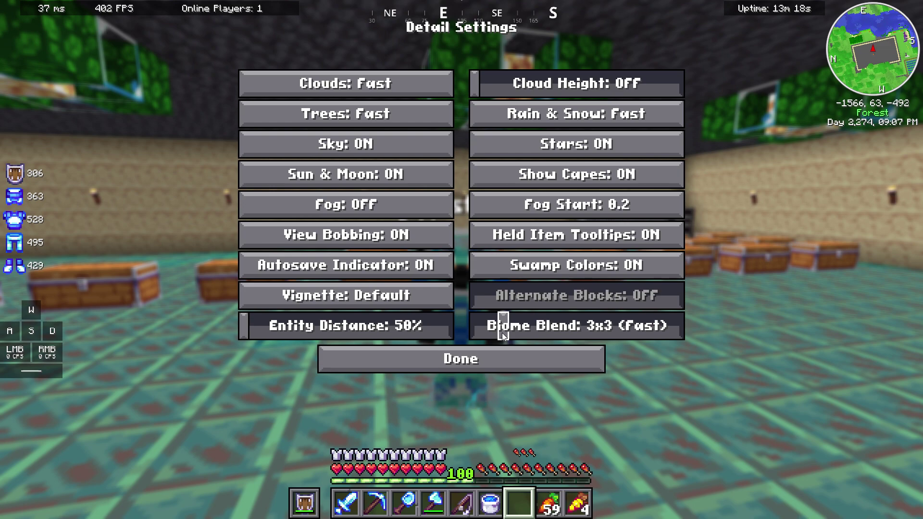
- Leave the Detail Settings and review the Animation Settings, including the animation toggles and the particle options
{"action": "left_click", "coordinate": [402, 365]}
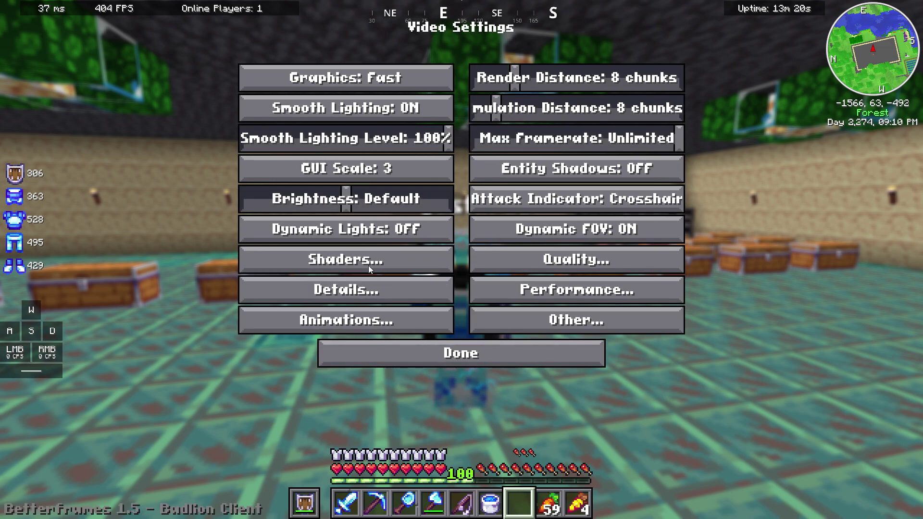
{"action": "left_click", "coordinate": [357, 324]}
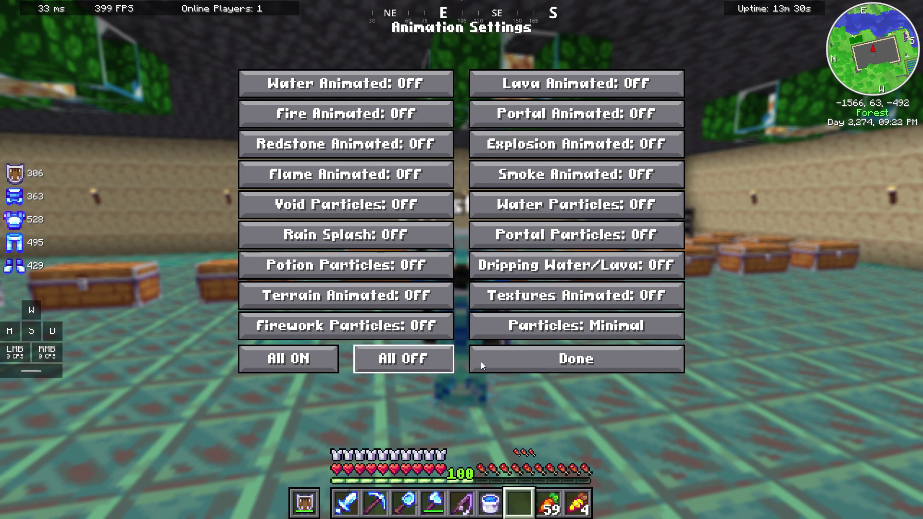
{"action": "left_click", "coordinate": [533, 358]}
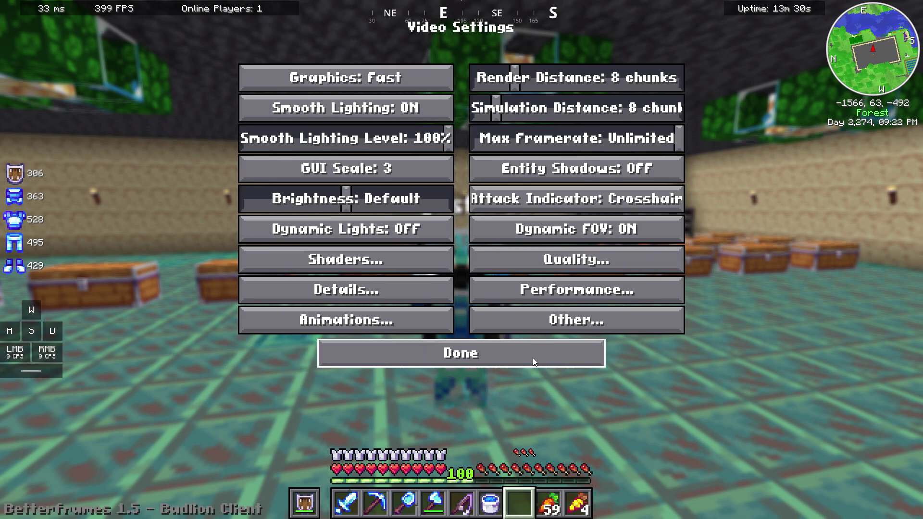
{"action": "left_click", "coordinate": [379, 292]}
{"action": "left_click", "coordinate": [390, 353]}
{"action": "left_click", "coordinate": [390, 323]}
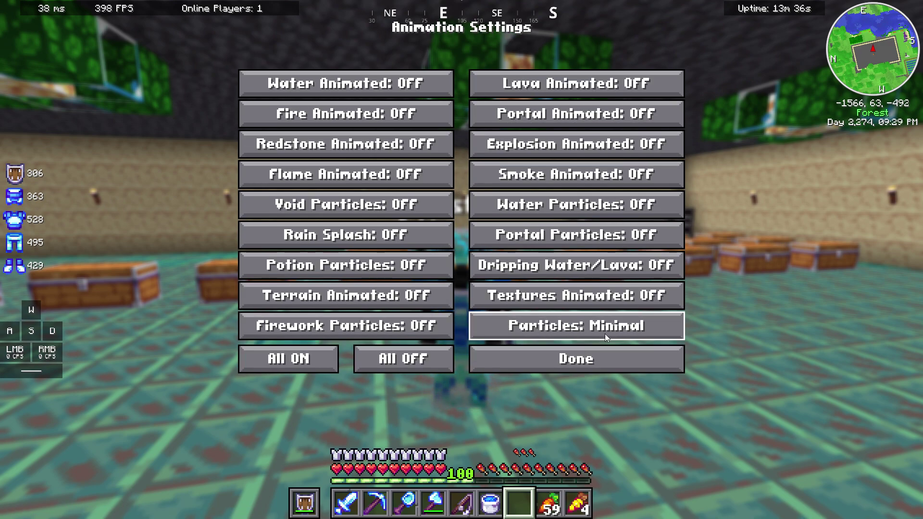
{"action": "left_click", "coordinate": [582, 361]}
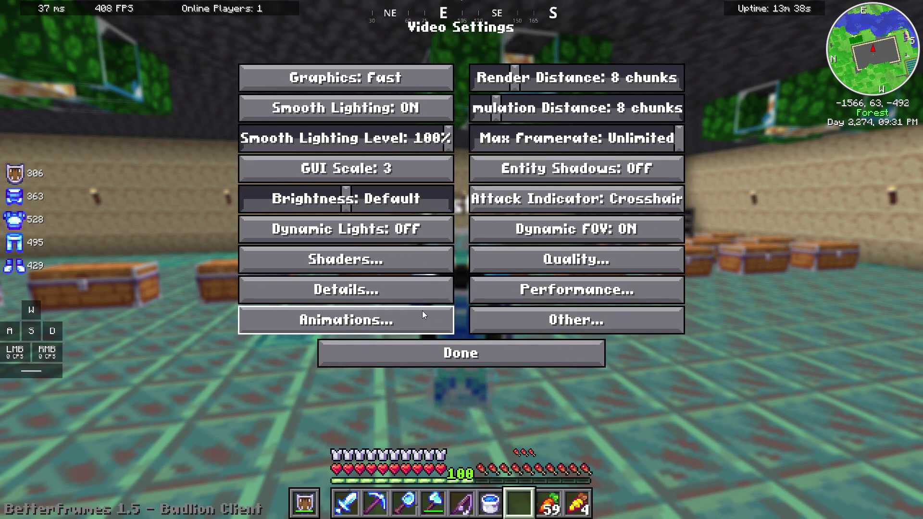
- Review the Quality Settings, from mipmaps and antialiasing through custom colors, natural textures and distortion effects
{"action": "left_click", "coordinate": [536, 258]}
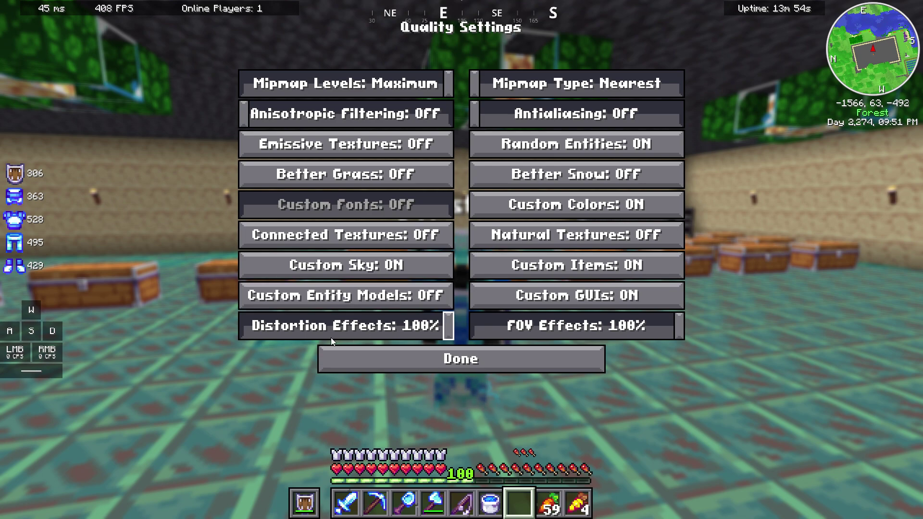
{"action": "mouse_move", "coordinate": [323, 334]}
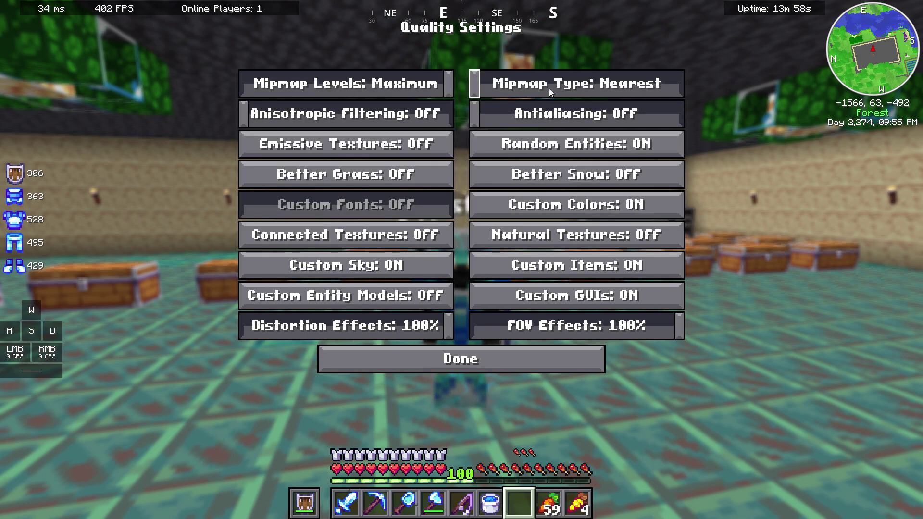
{"action": "mouse_move", "coordinate": [545, 116]}
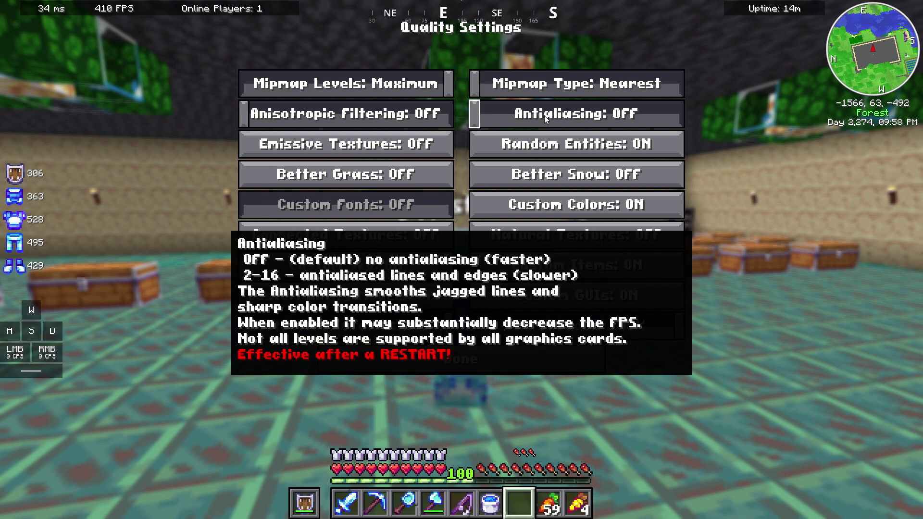
{"action": "mouse_move", "coordinate": [540, 144]}
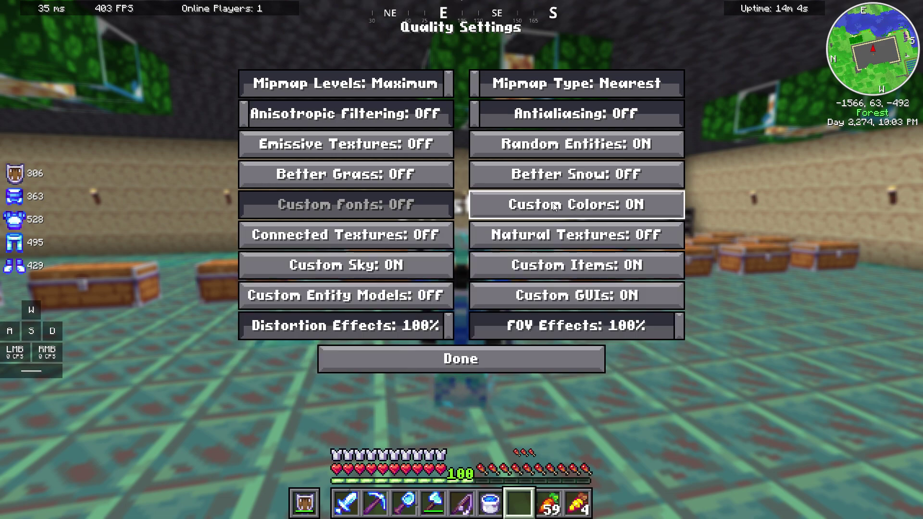
{"action": "mouse_move", "coordinate": [555, 208]}
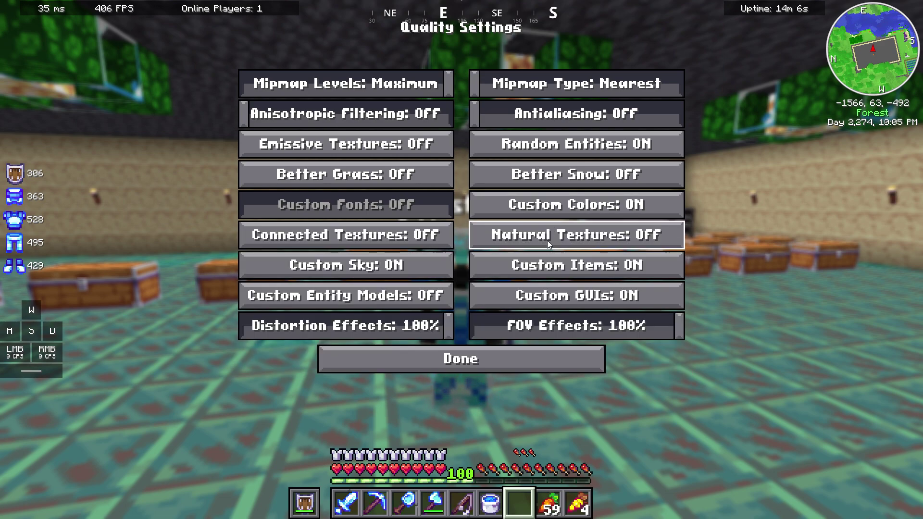
{"action": "mouse_move", "coordinate": [548, 245]}
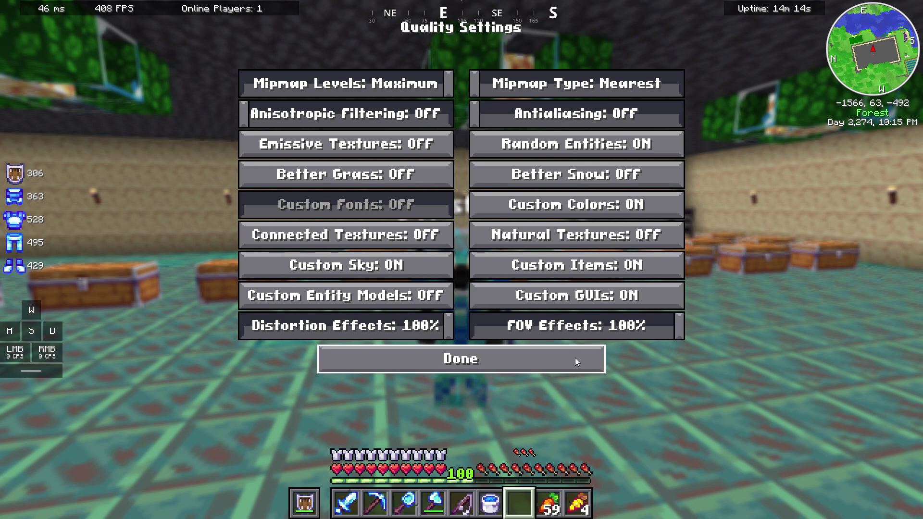
{"action": "left_click", "coordinate": [544, 364]}
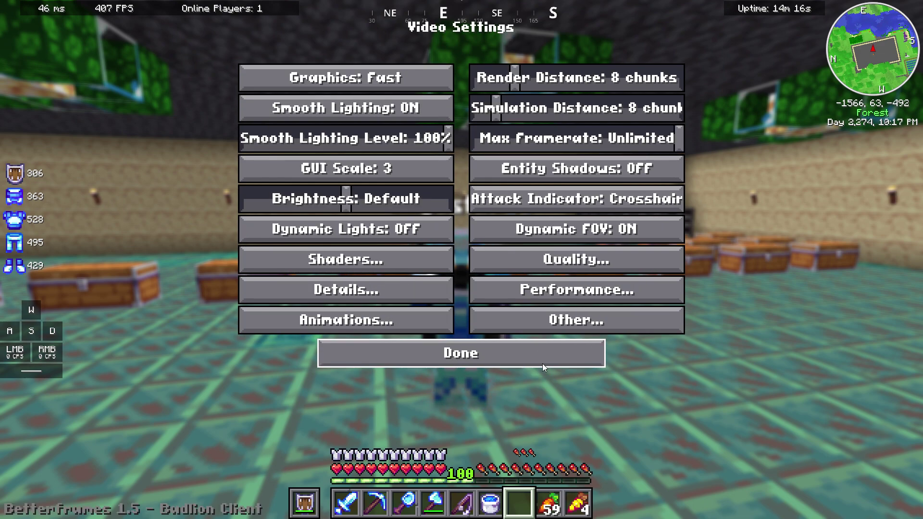
- Review the Performance Settings, from Render Regions and Smart Animations to Chunk Builder
{"action": "left_click", "coordinate": [552, 289]}
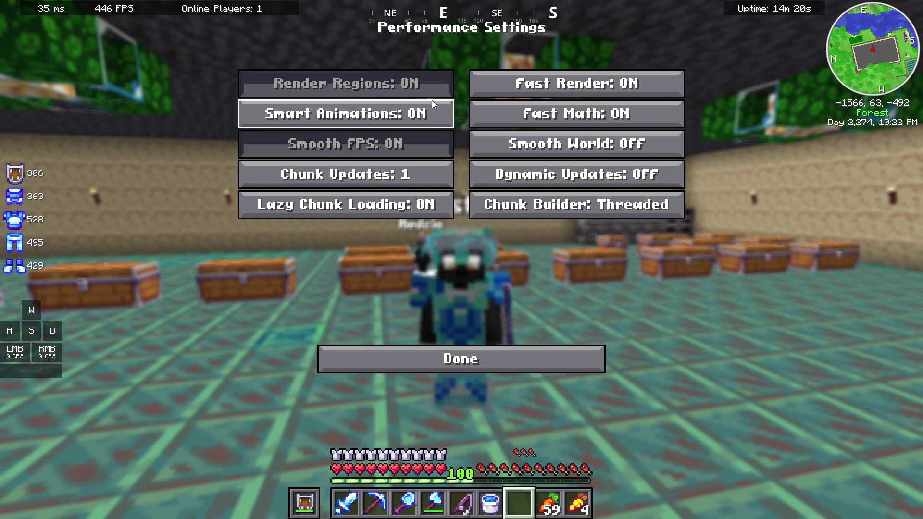
{"action": "mouse_move", "coordinate": [433, 100]}
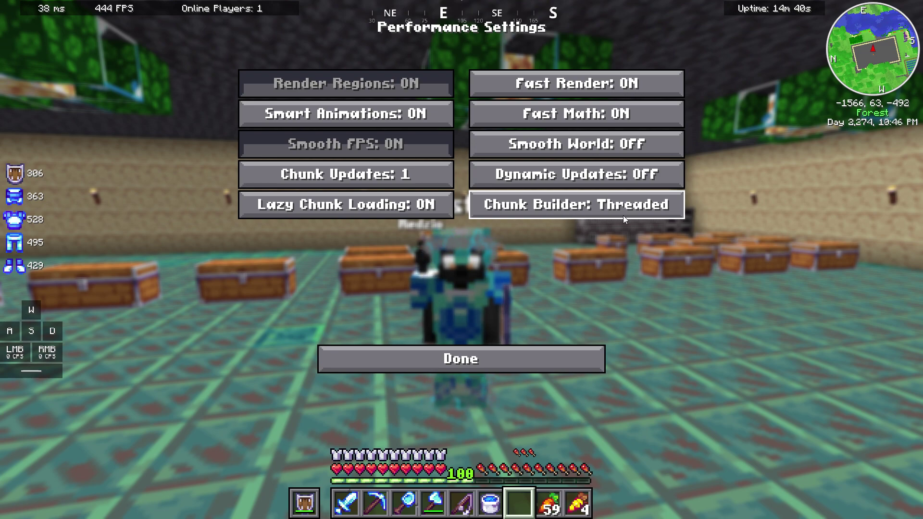
{"action": "left_click", "coordinate": [510, 348]}
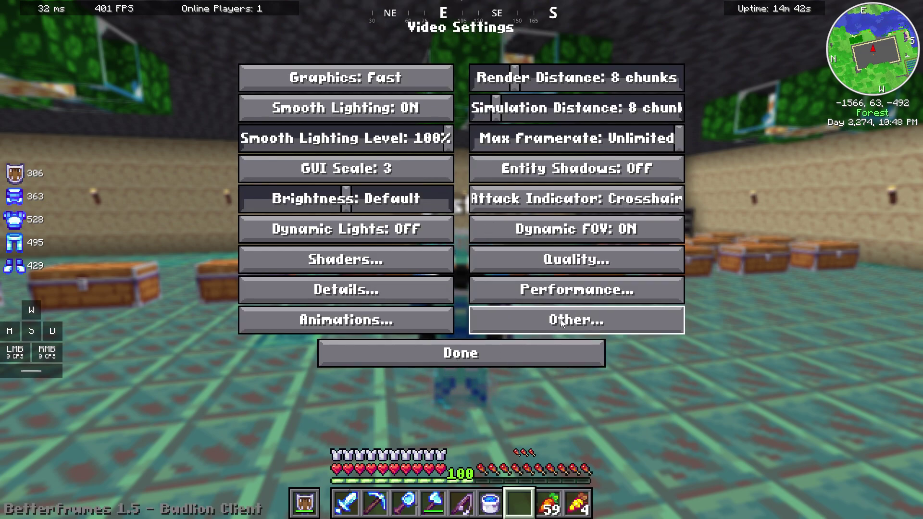
- Review the Other Settings and set Telemetry to OFF
{"action": "left_click", "coordinate": [485, 321]}
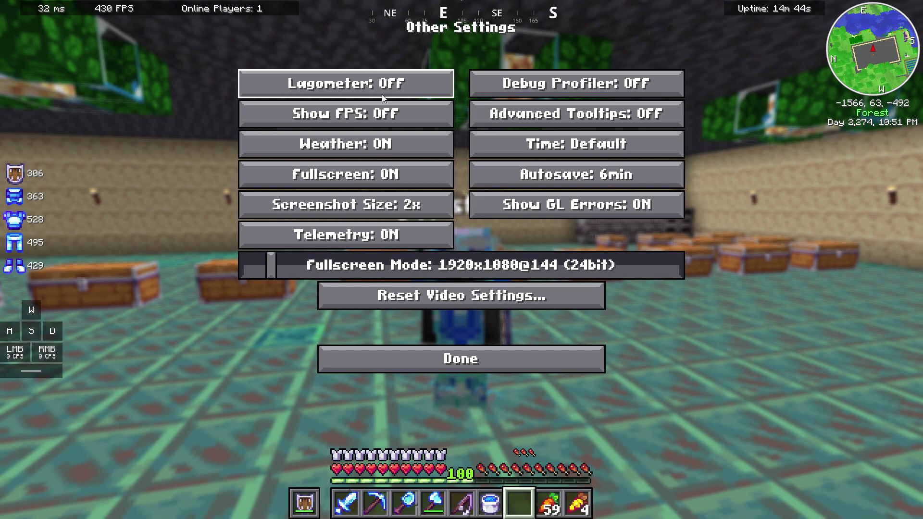
{"action": "mouse_move", "coordinate": [381, 95]}
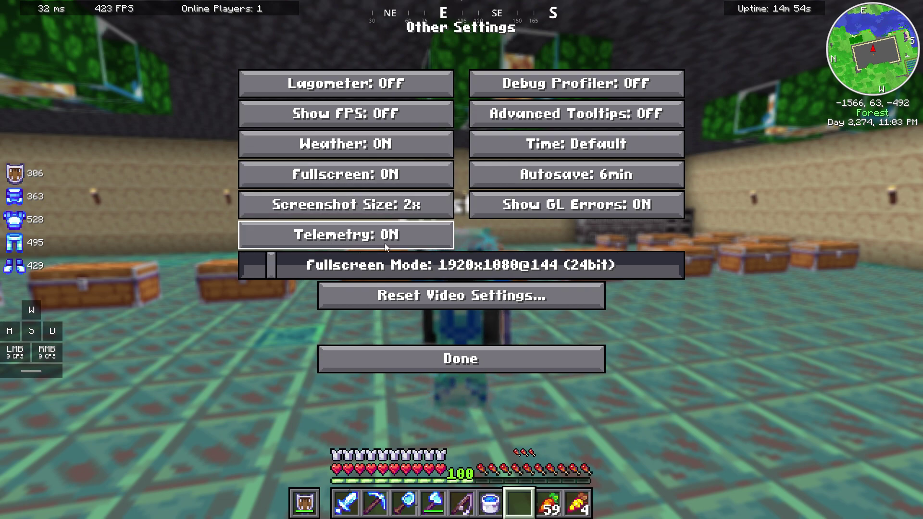
{"action": "left_click", "coordinate": [356, 236]}
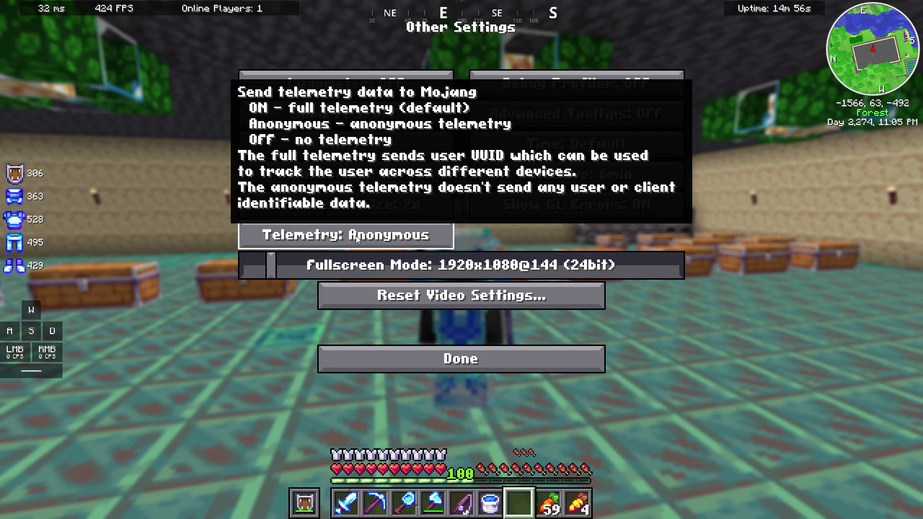
{"action": "left_click", "coordinate": [357, 235]}
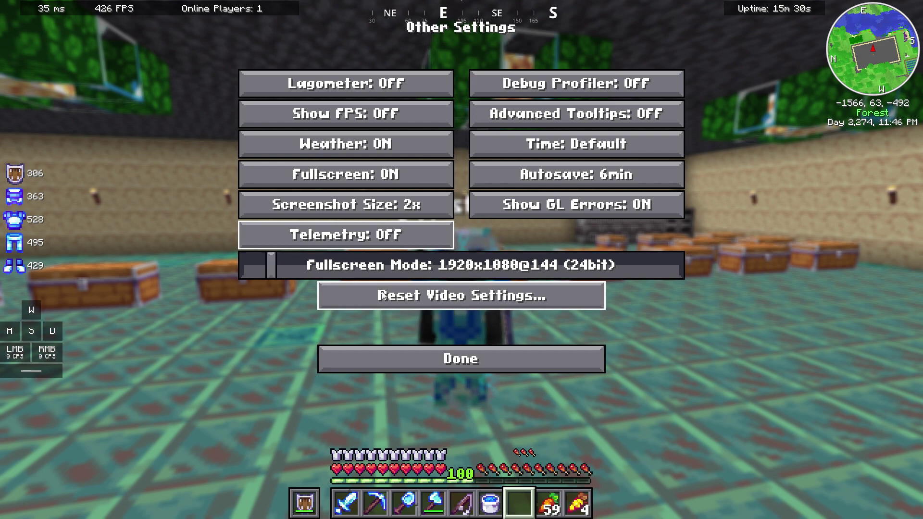
{"action": "left_click", "coordinate": [456, 366]}
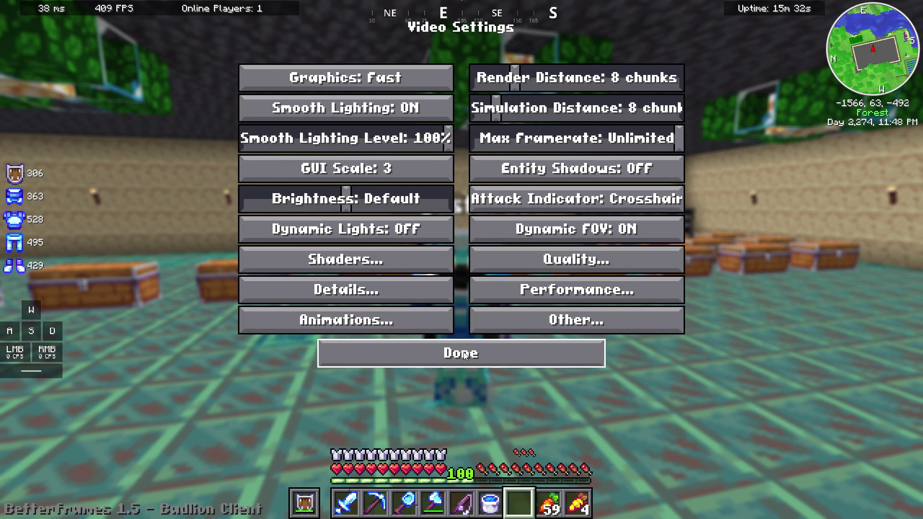
- Close the Video Settings and Minecraft options and return to the game
{"action": "left_click", "coordinate": [455, 362]}
{"action": "left_click", "coordinate": [464, 347]}
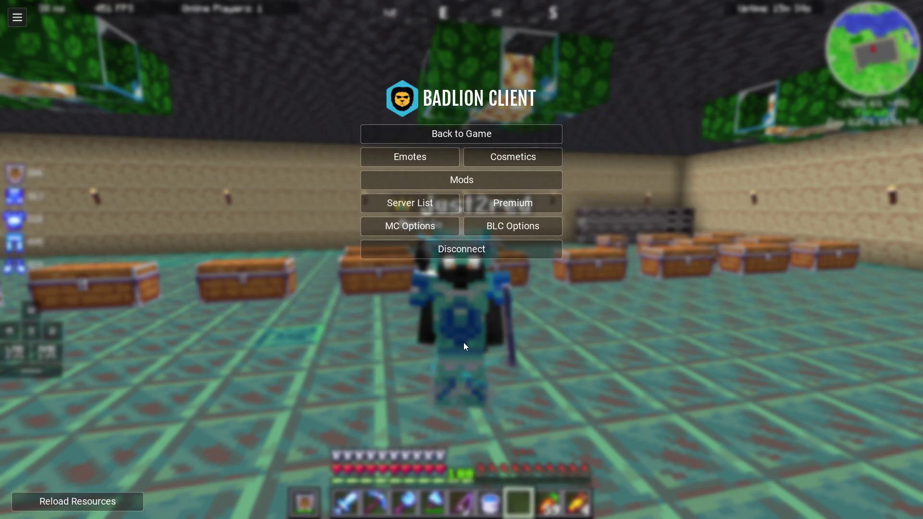
{"action": "left_click", "coordinate": [450, 126]}
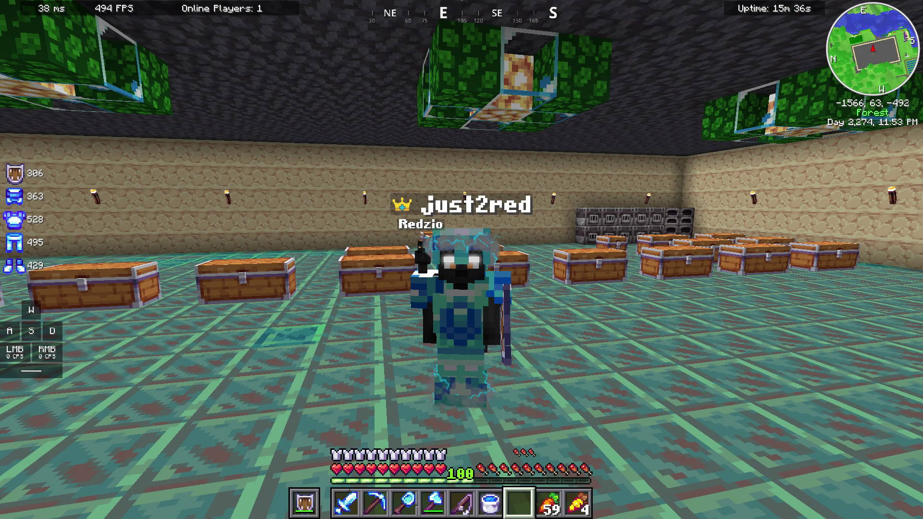